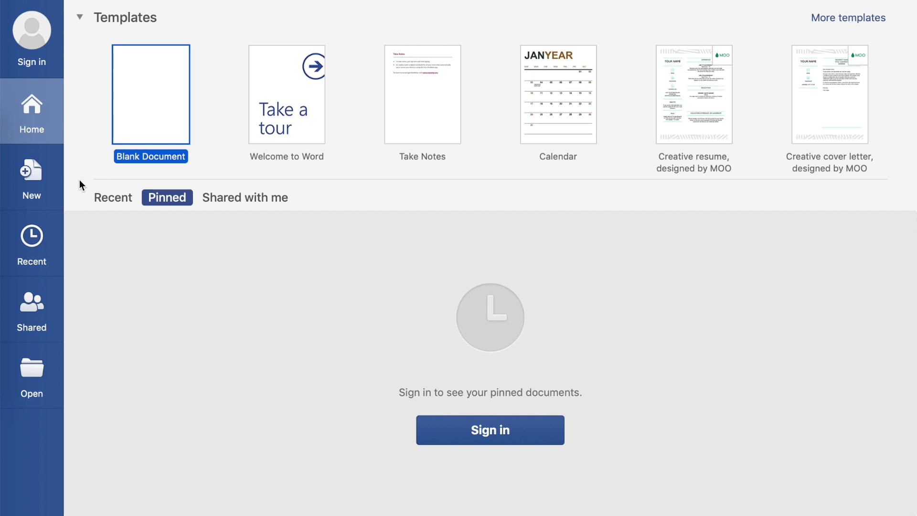
# Search the template gallery for 'MLA' and create a document from the MLA Style Paper template
pyautogui.click(840, 20)
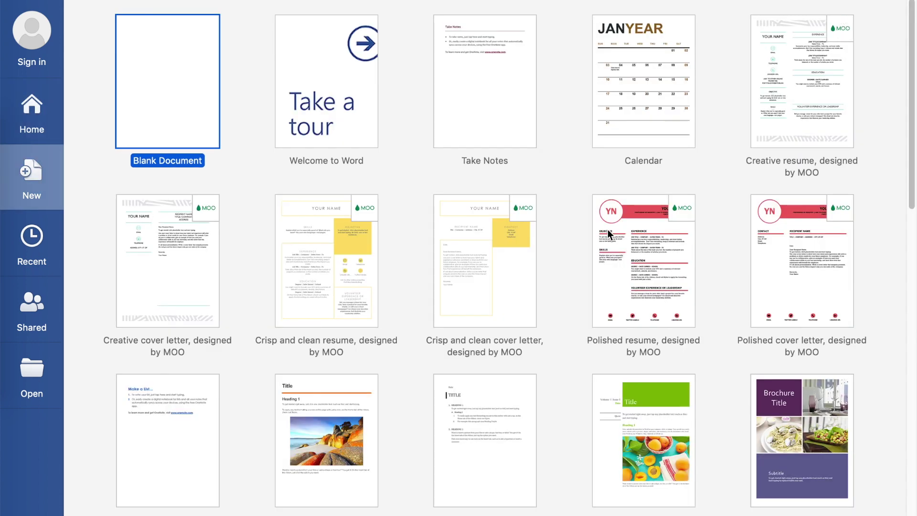
pyautogui.scroll(-6, 609, 234)
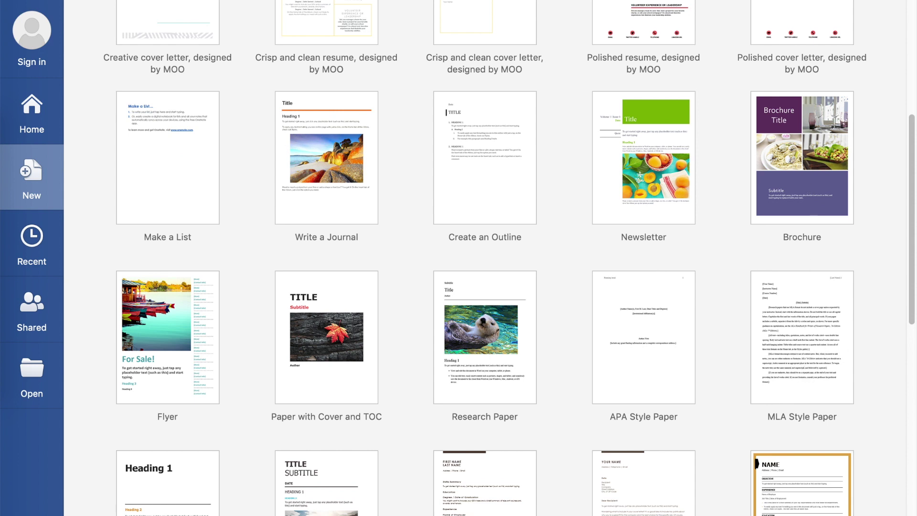
pyautogui.press('Return')
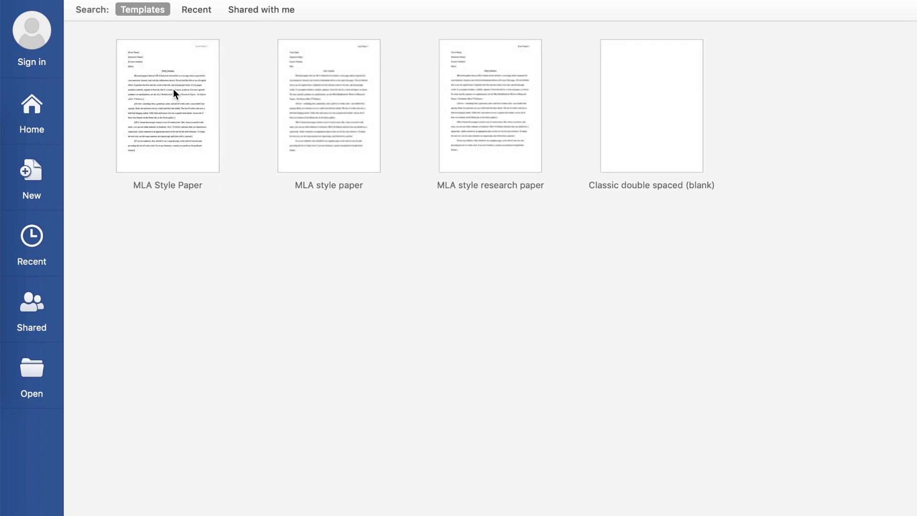
pyautogui.doubleClick(173, 90)
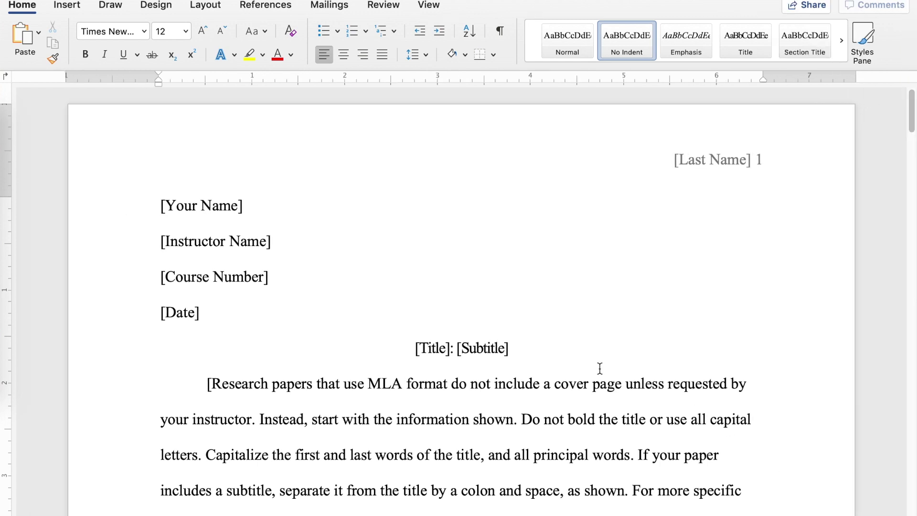
# Fill the heading placeholders with the student's name, the instructor's name and course English 101
pyautogui.press('Down')
pyautogui.press('Down')
pyautogui.press('Down')
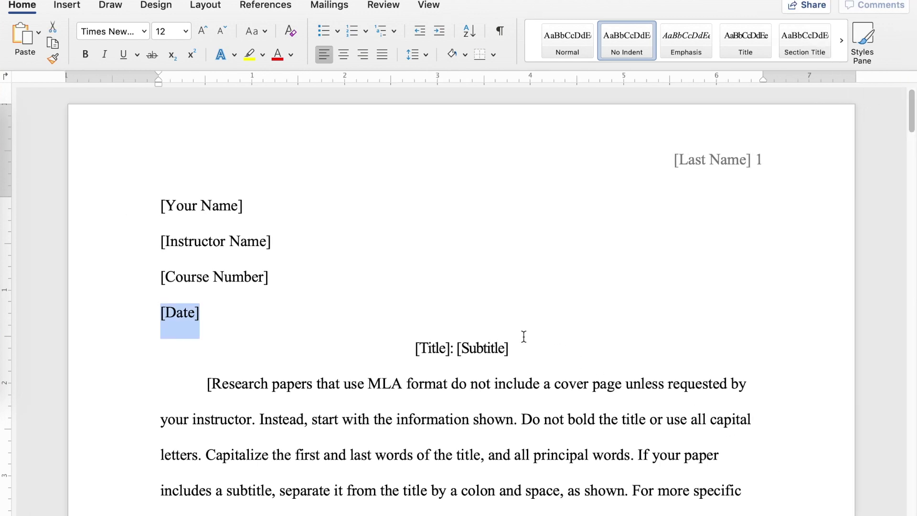
pyautogui.click(188, 210)
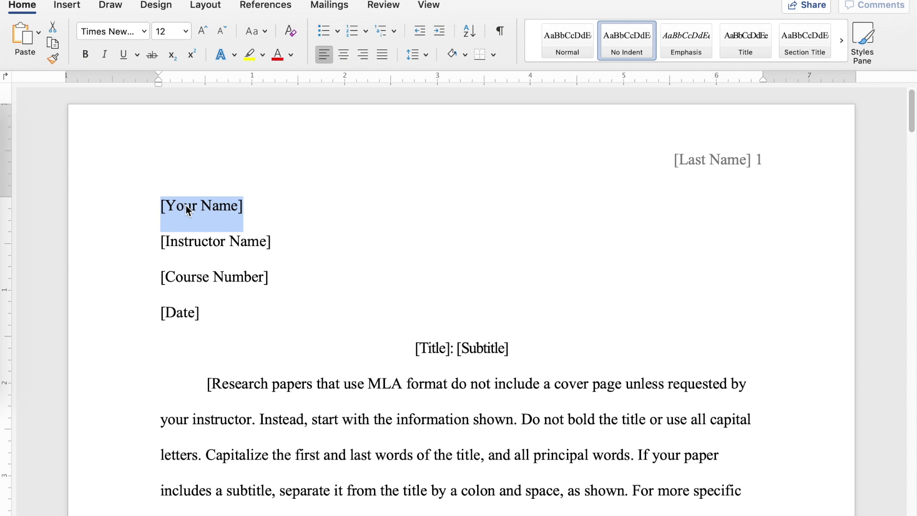
pyautogui.write('Ron Swanson')
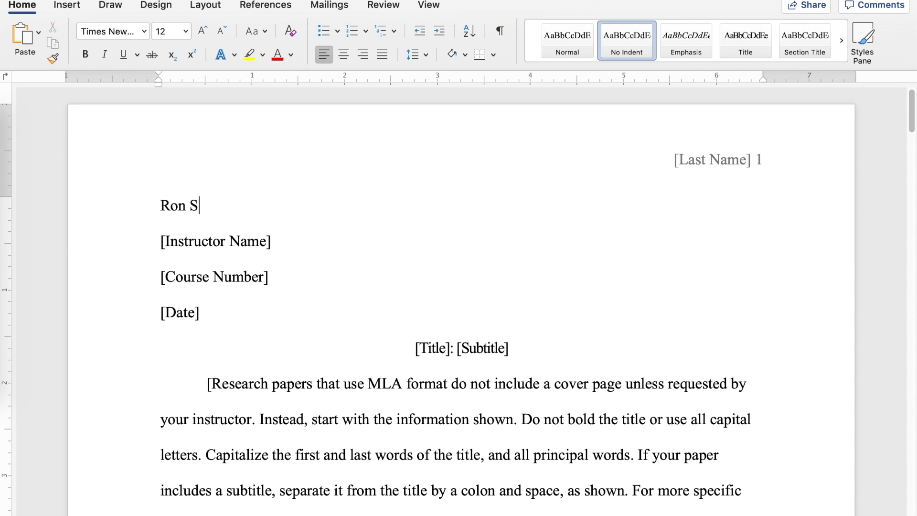
pyautogui.click(170, 244)
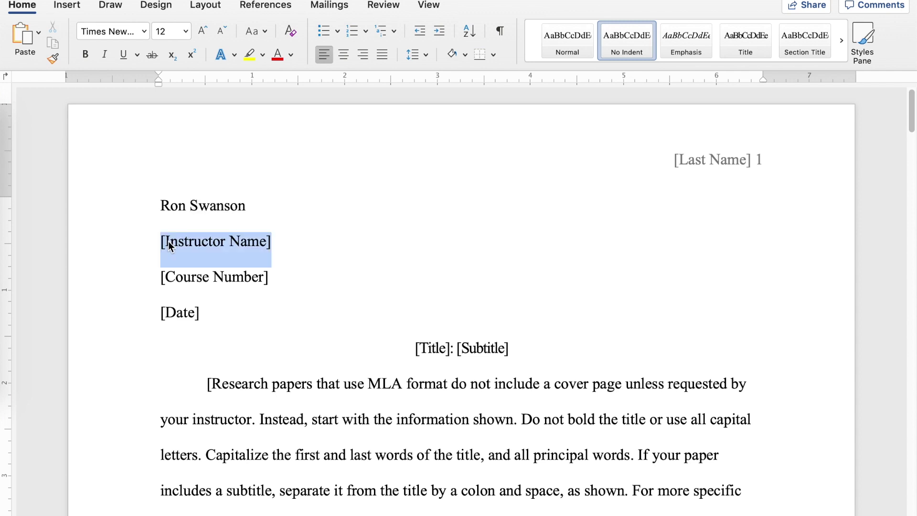
pyautogui.write('Dr. Joh')
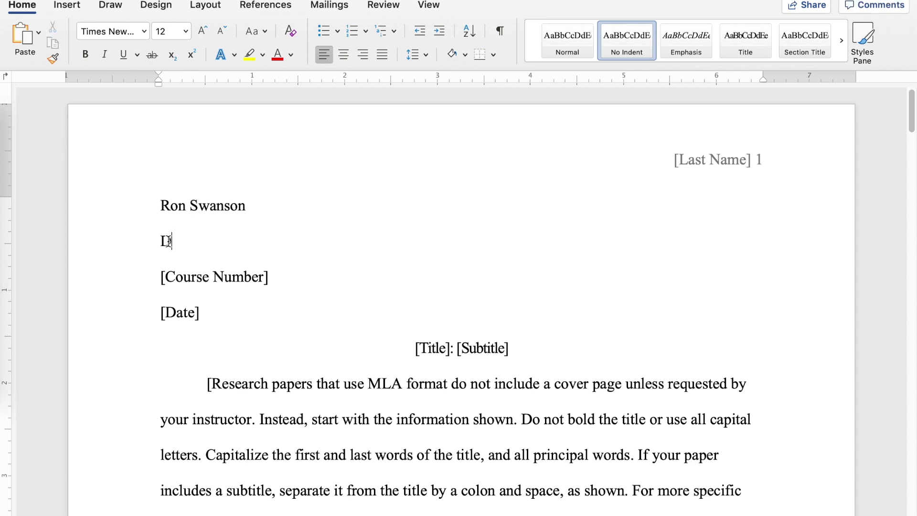
pyautogui.write('n Stamos')
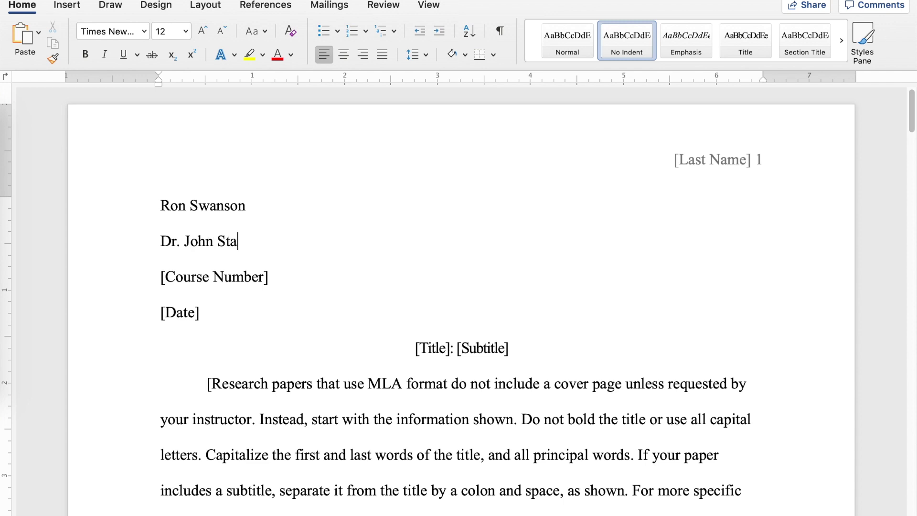
pyautogui.click(178, 277)
pyautogui.write('English 101')
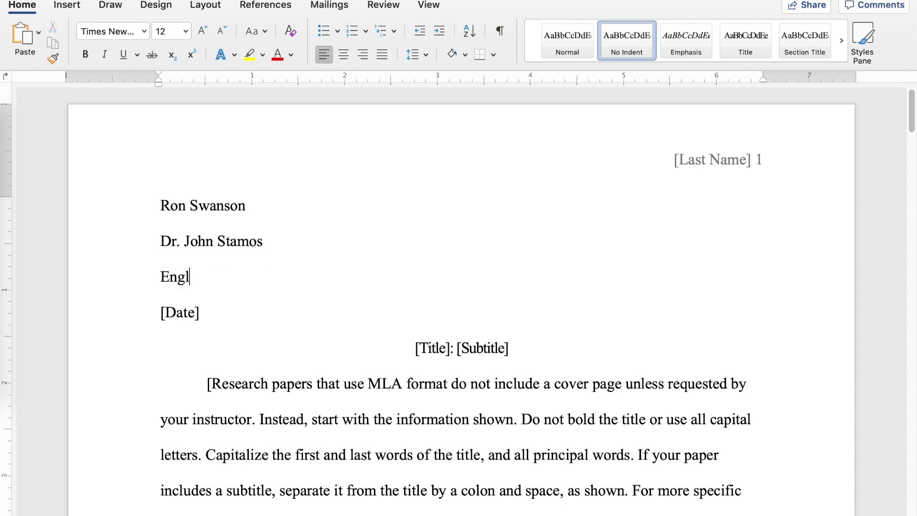
# Replace the Date placeholder with 22 September 2019
pyautogui.click(173, 310)
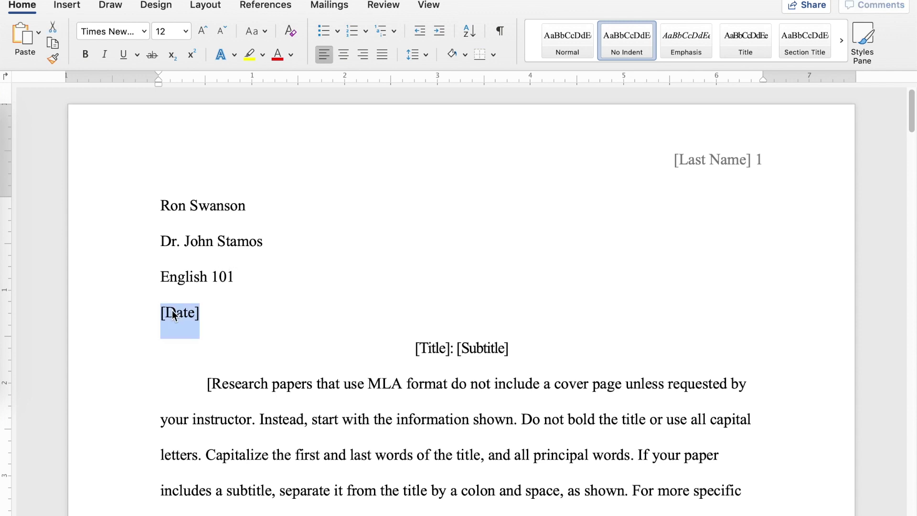
pyautogui.press('BackSpace')
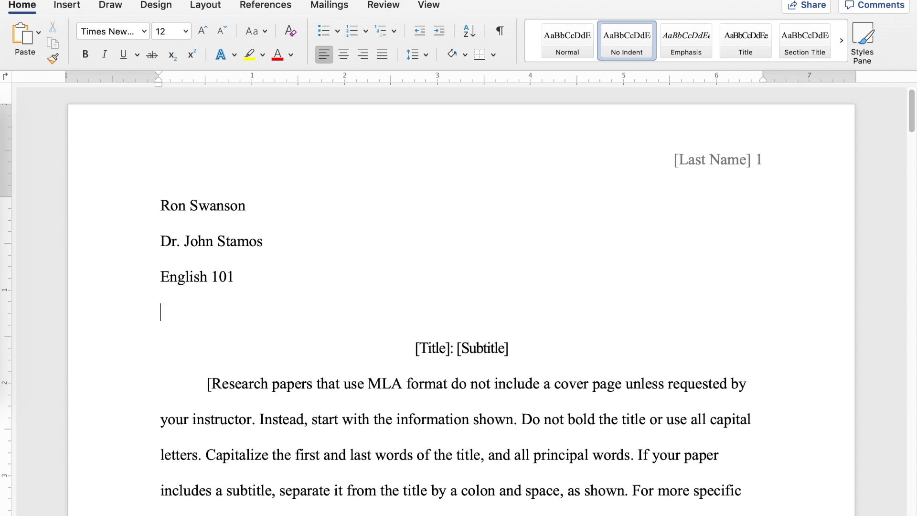
pyautogui.write('22 September 2019')
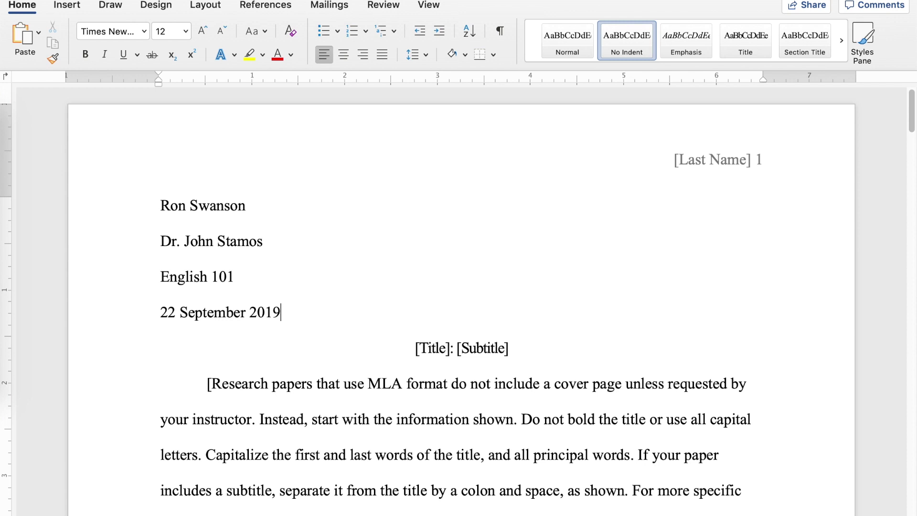
# Enter the title 'How to Write an MLA Paper' and subtitle 'The Life Hack Method'
pyautogui.click(431, 351)
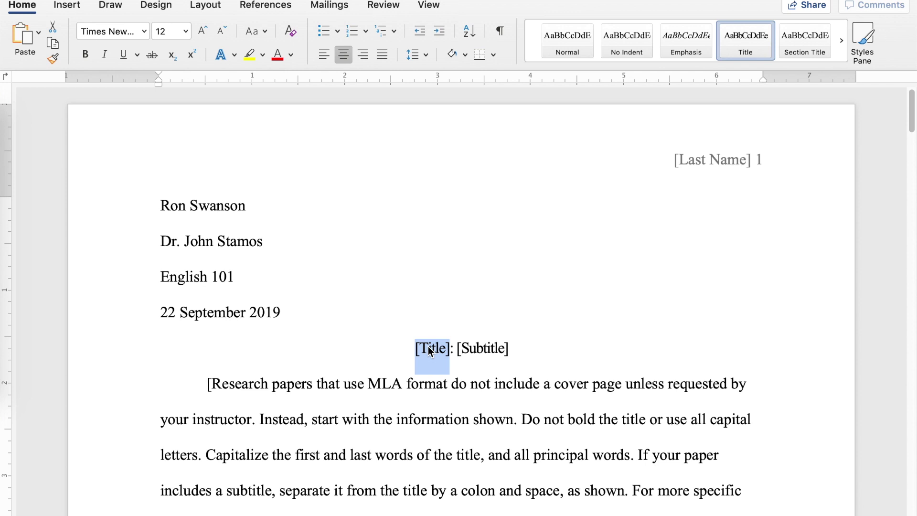
pyautogui.write('How to Write an')
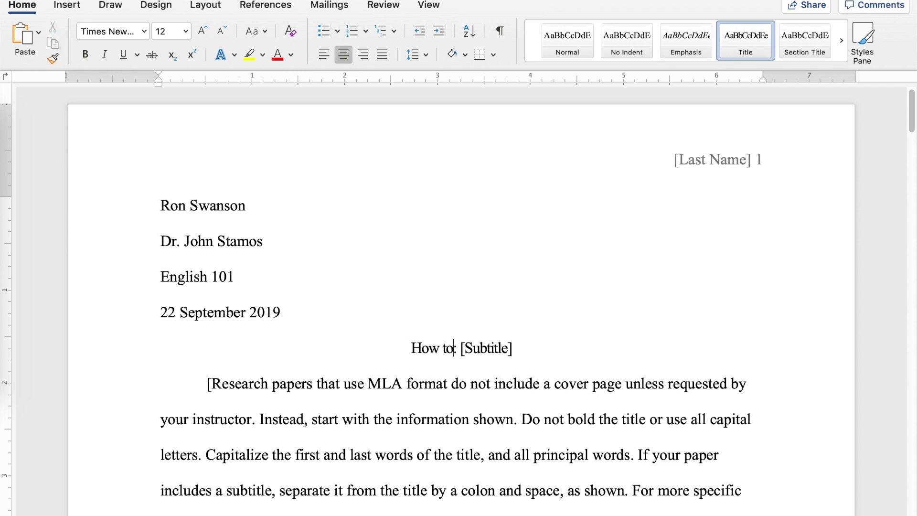
pyautogui.write(' MLA Paper')
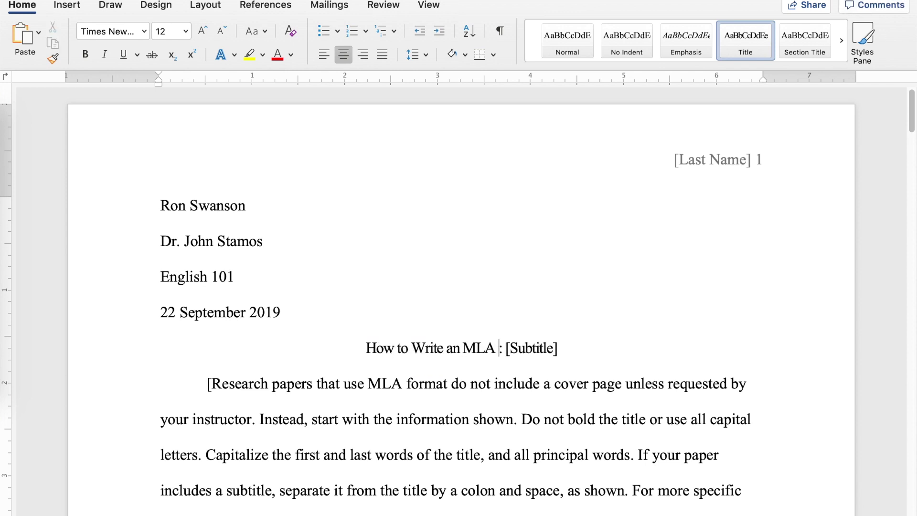
pyautogui.click(548, 349)
pyautogui.write('The Life')
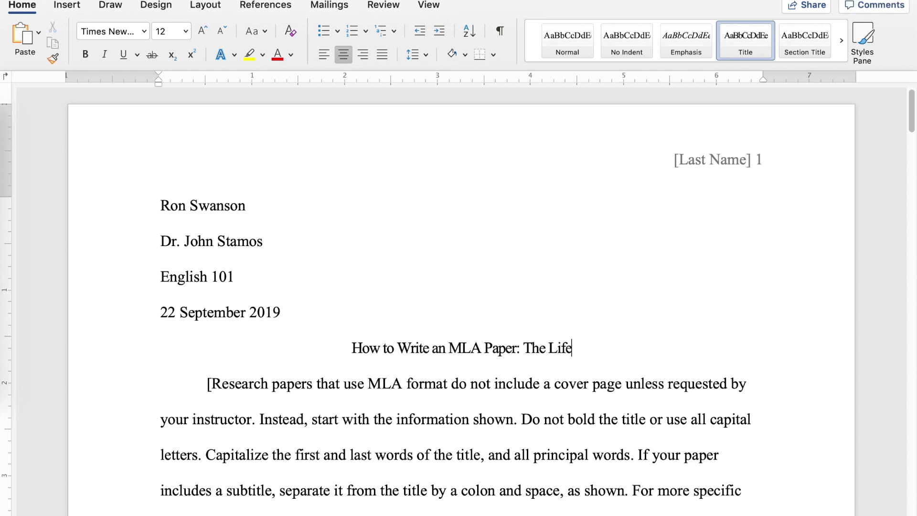
pyautogui.write(' Hack Method')
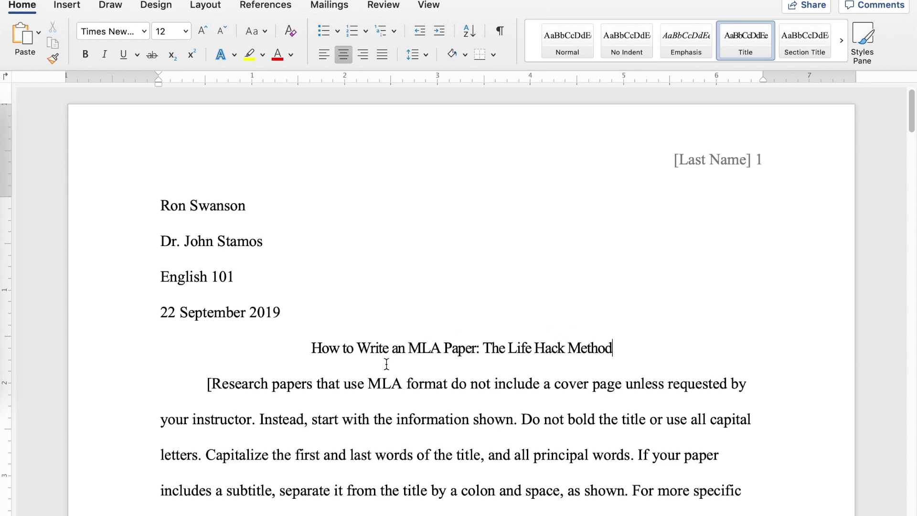
pyautogui.click(371, 386)
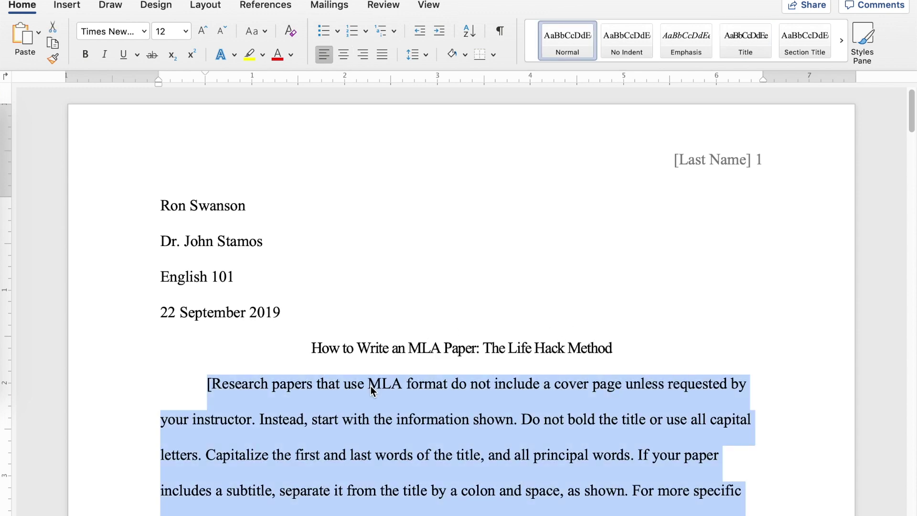
pyautogui.scroll(-10, 371, 386)
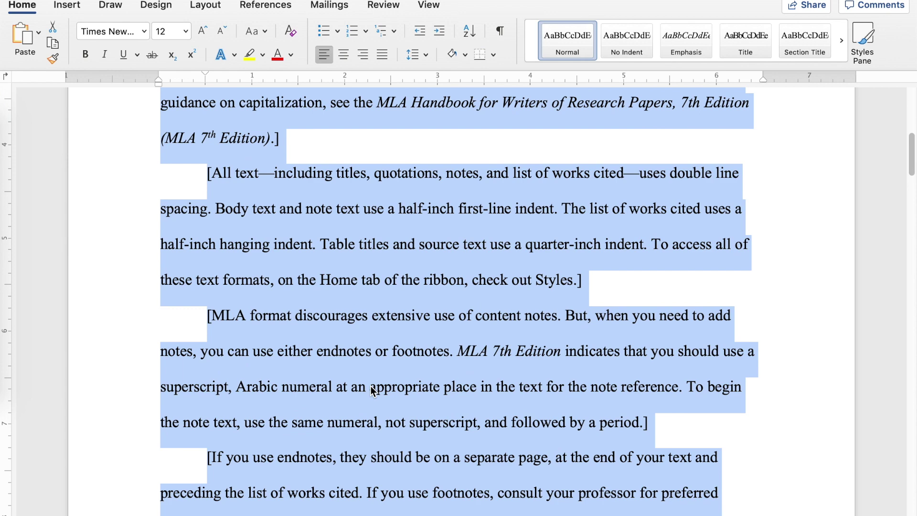
pyautogui.scroll(-1, 370, 386)
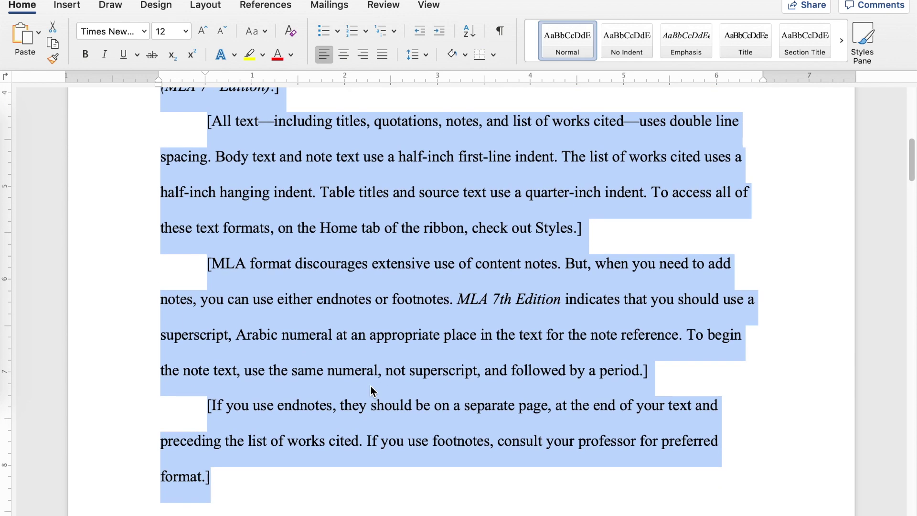
pyautogui.scroll(-11, 371, 386)
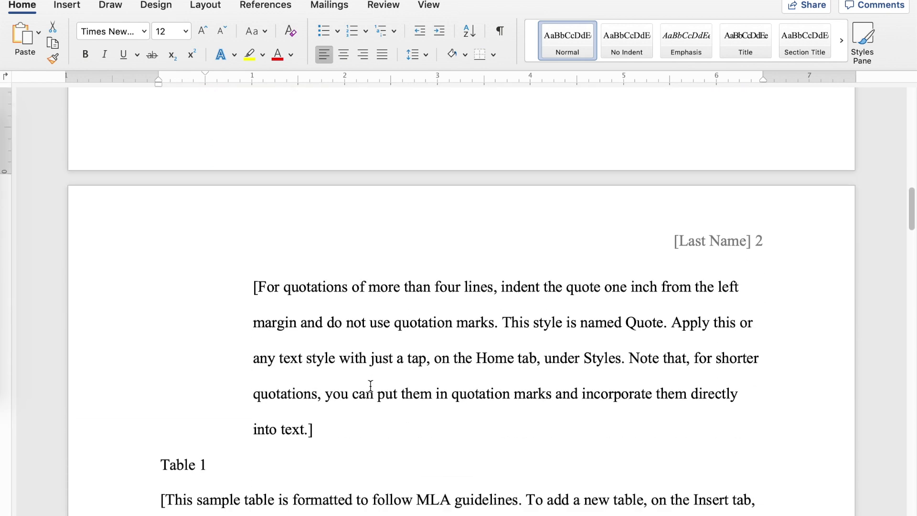
pyautogui.scroll(-1, 370, 386)
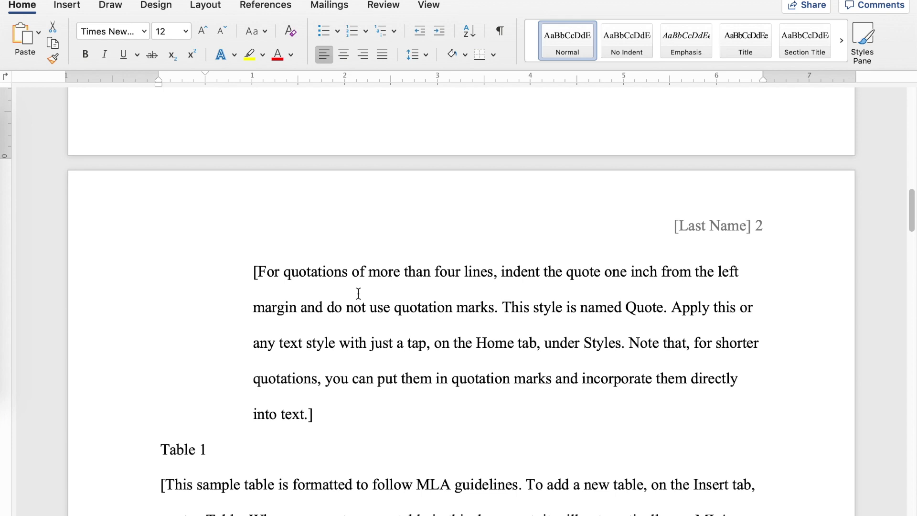
pyautogui.press('XF86MonBrightnessDown')
pyautogui.press('XF86MonBrightnessDown')
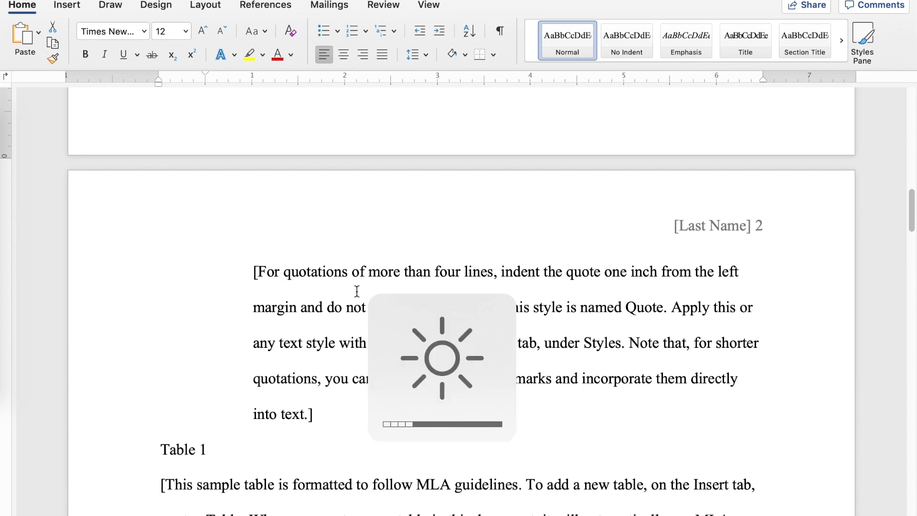
pyautogui.scroll(-7, 325, 329)
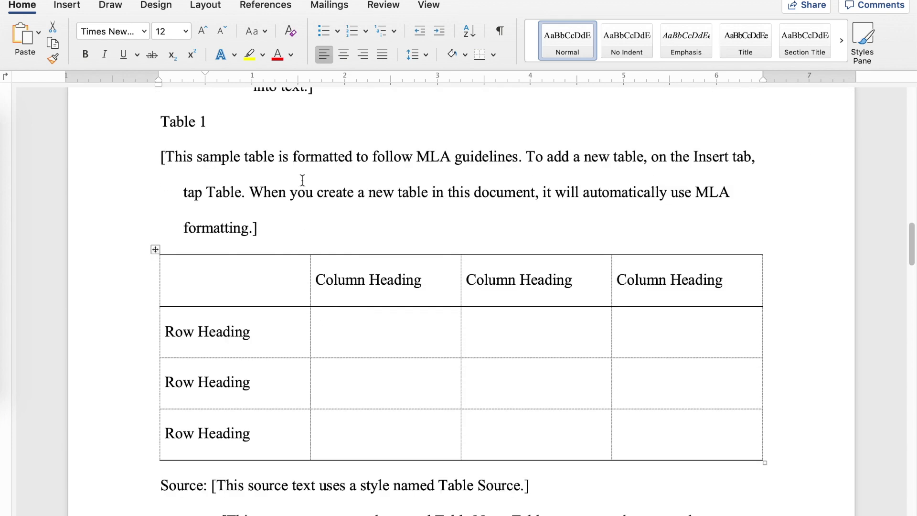
pyautogui.scroll(-15, 303, 181)
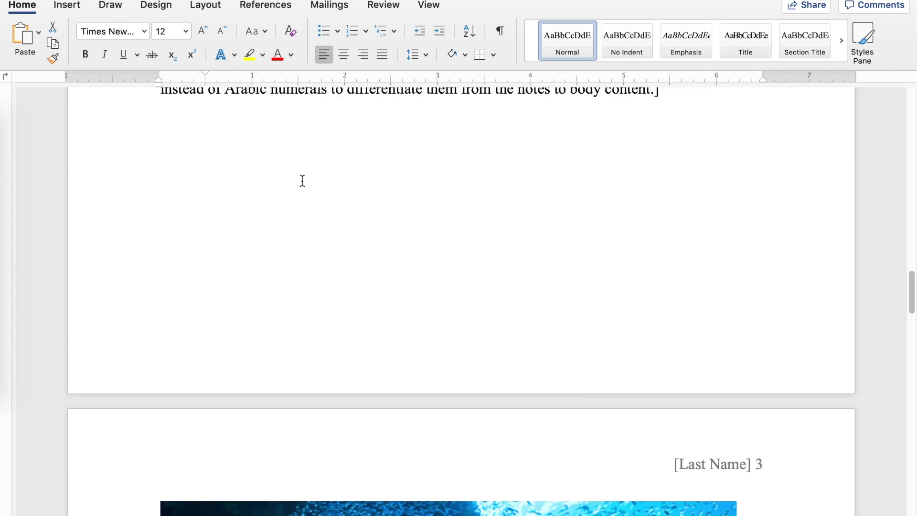
pyautogui.scroll(-5, 303, 181)
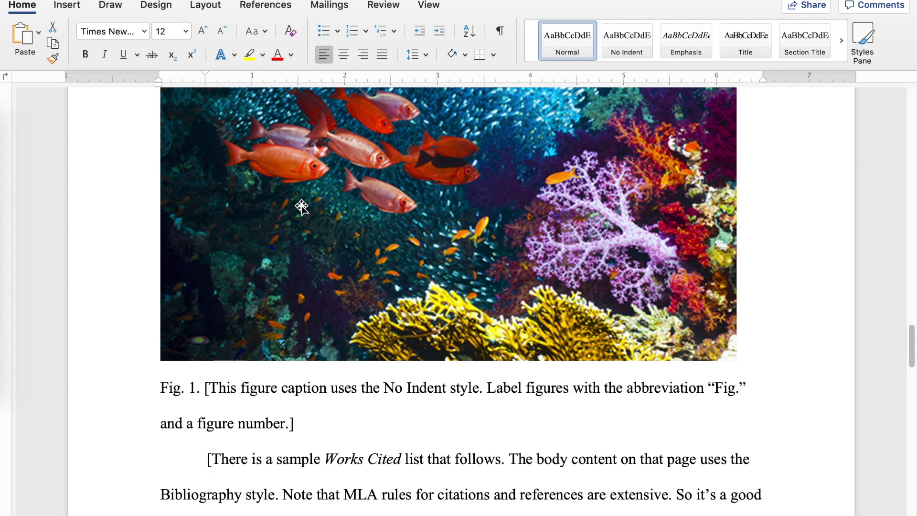
pyautogui.scroll(-15, 302, 207)
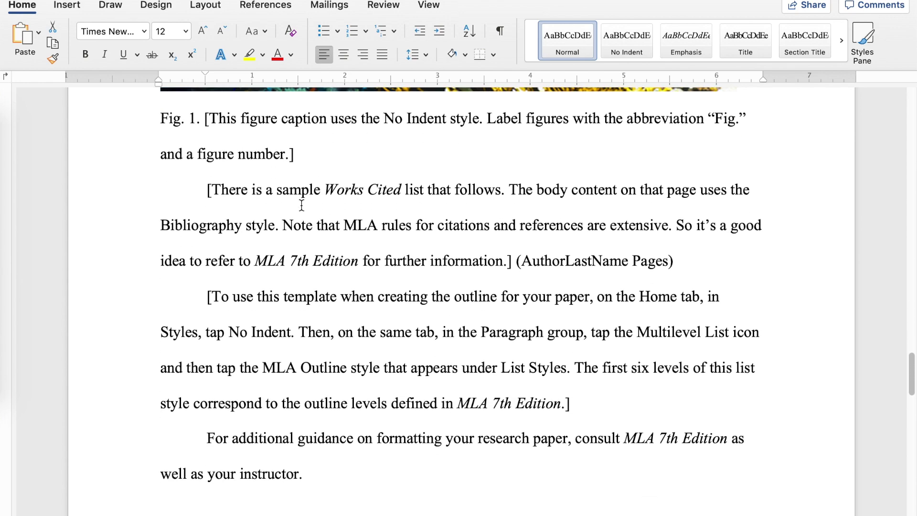
pyautogui.scroll(-5, 302, 206)
pyautogui.scroll(2, 302, 206)
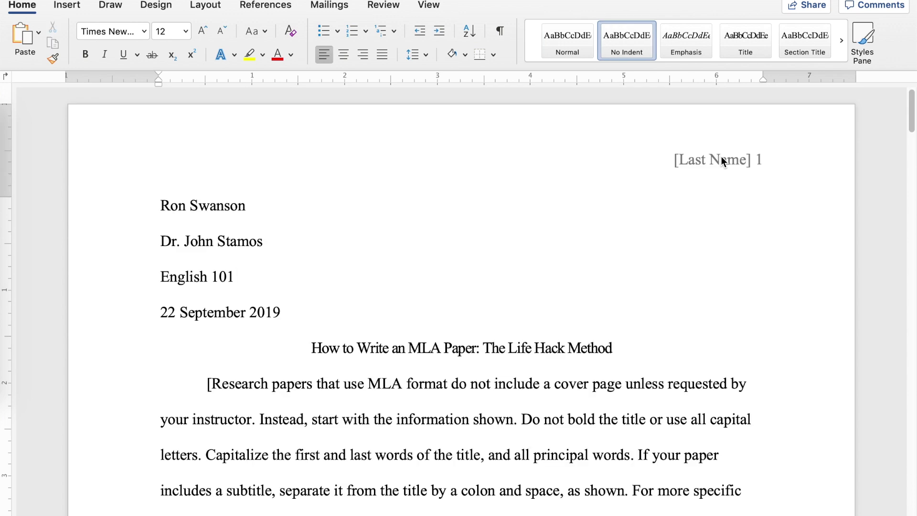
# Replace [Last Name] in the page header with the student's surname, then close the header
pyautogui.doubleClick(687, 151)
pyautogui.click(691, 163)
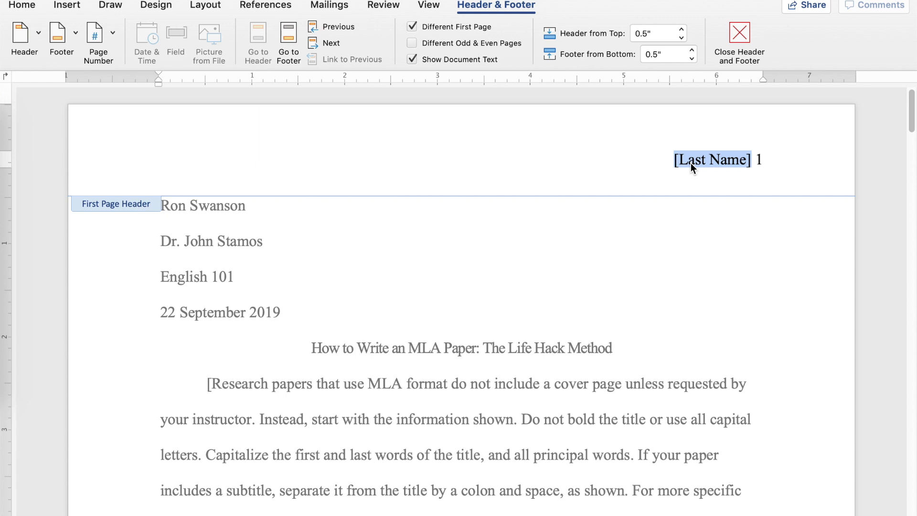
pyautogui.write('Swanson')
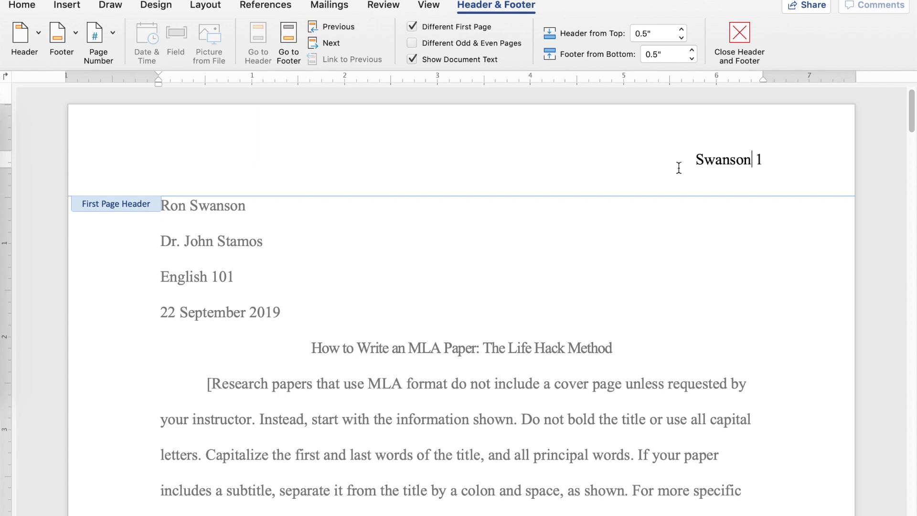
pyautogui.doubleClick(572, 261)
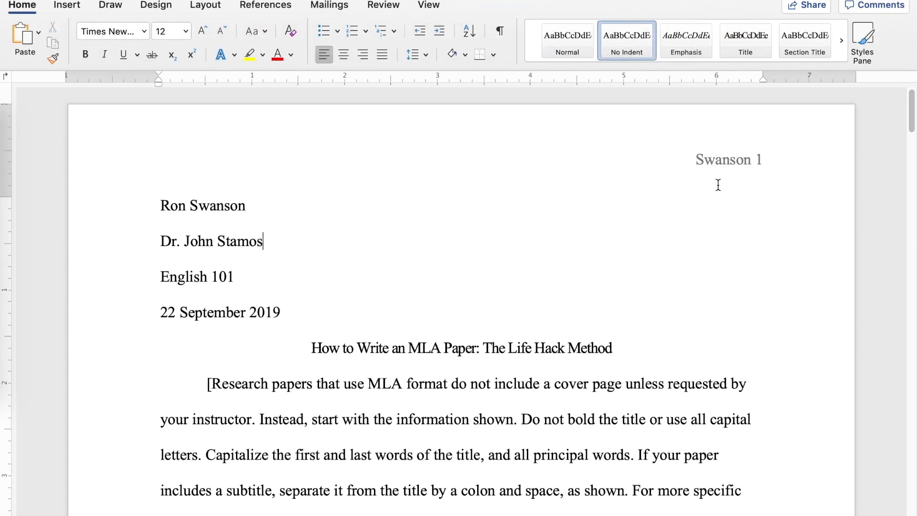
pyautogui.scroll(-15, 731, 164)
pyautogui.scroll(-10, 731, 163)
pyautogui.scroll(-15, 731, 165)
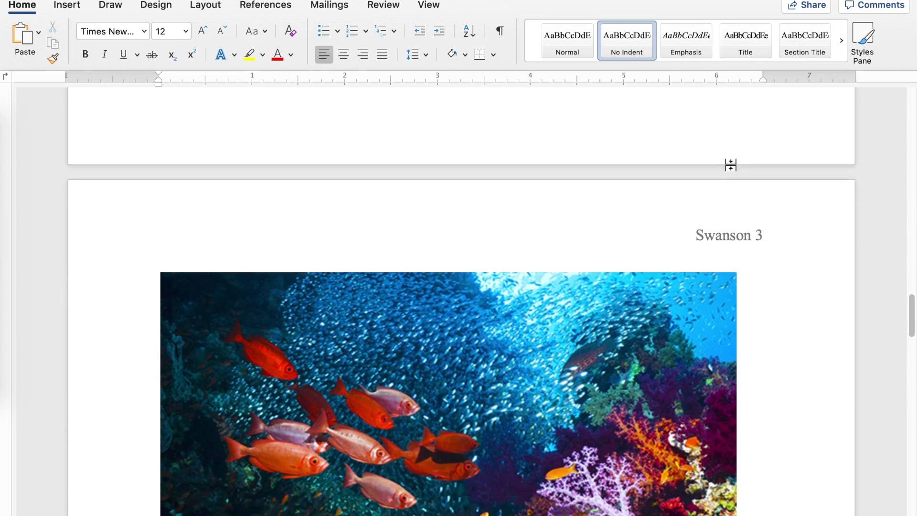
pyautogui.scroll(-20, 731, 164)
pyautogui.scroll(20, 731, 164)
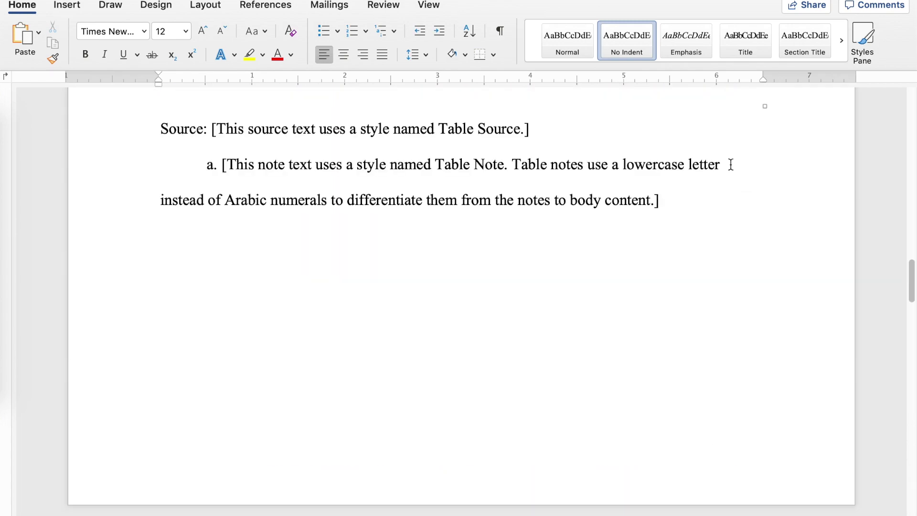
pyautogui.scroll(15, 731, 164)
pyautogui.click(636, 349)
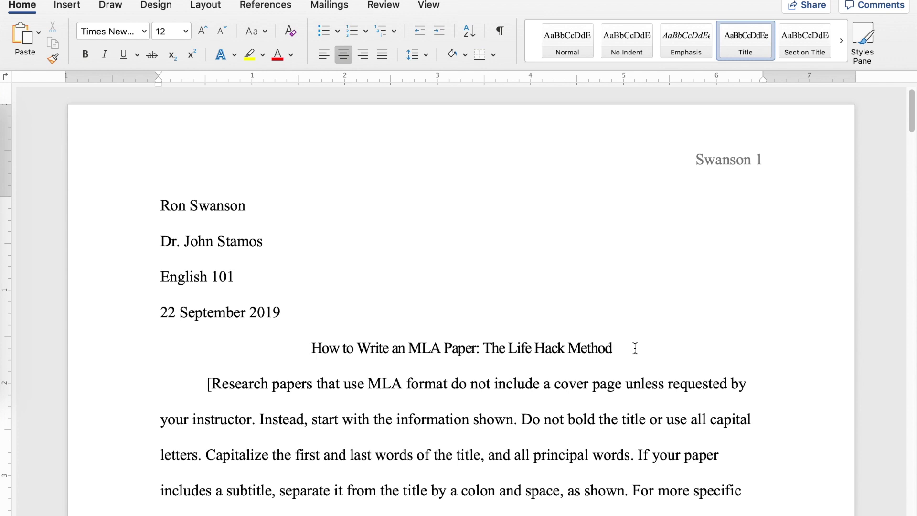